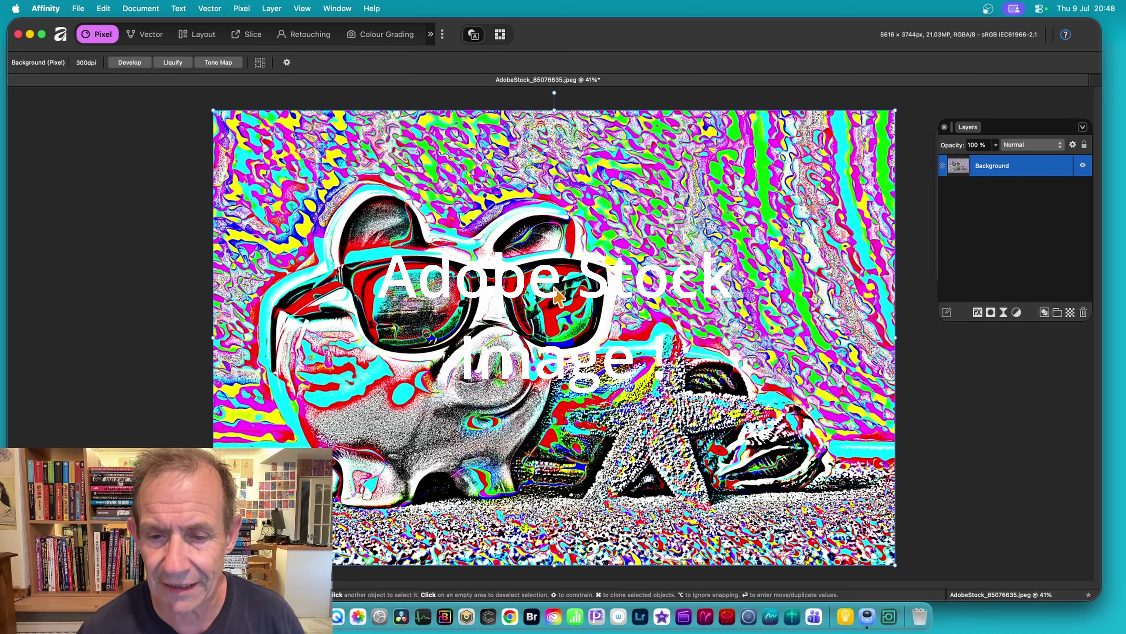
- Undo the last filter on the photo and duplicate the Background layer
key("super+z")
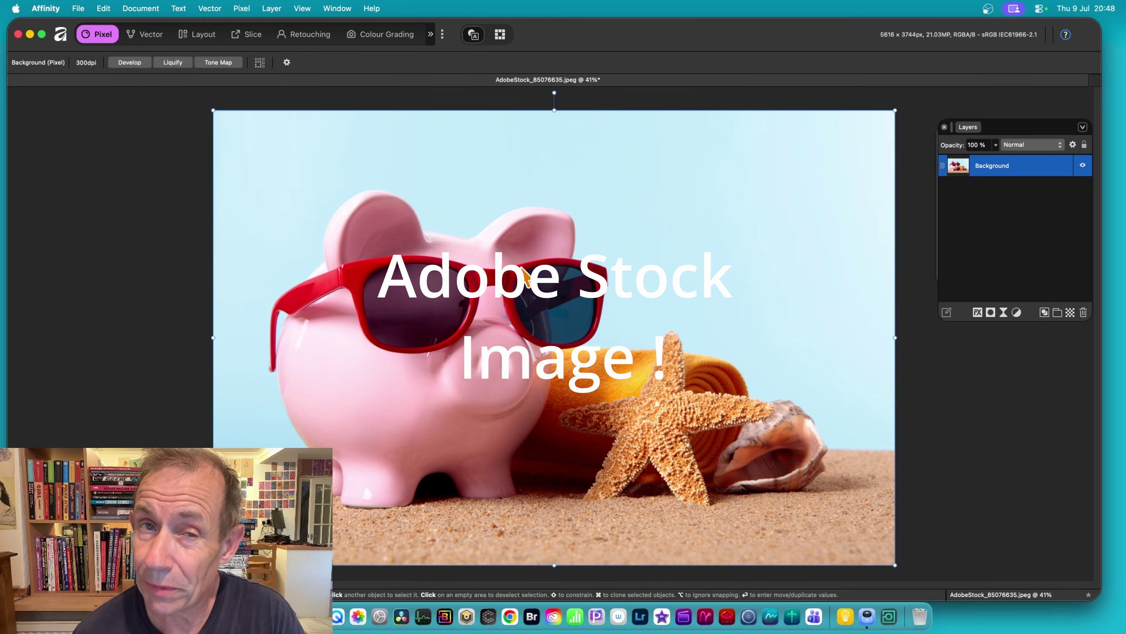
right_click(981, 166)
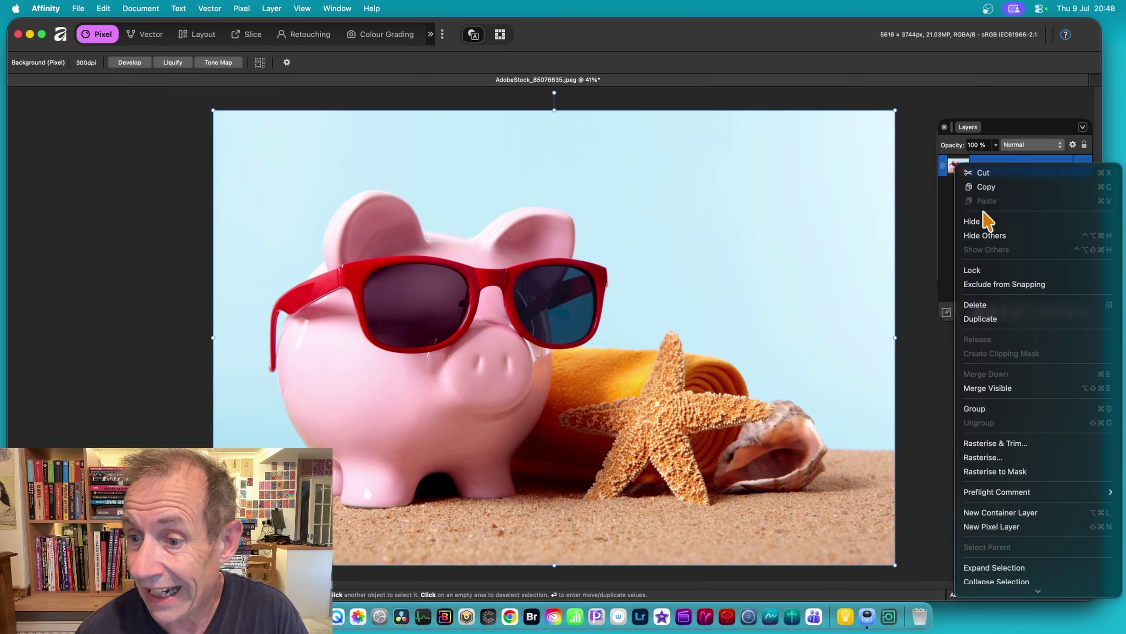
left_click(992, 320)
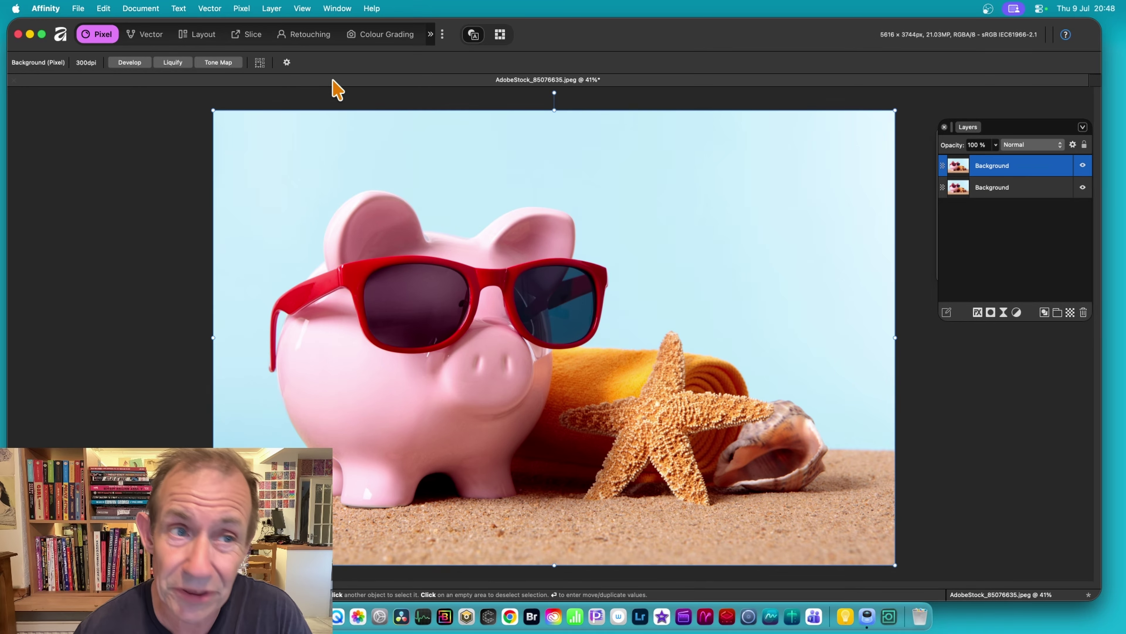
- Apply an Emboss filter to the duplicate layer with a radius of about 79.2 px, 100% amount and about 303° rotation
left_click(242, 8)
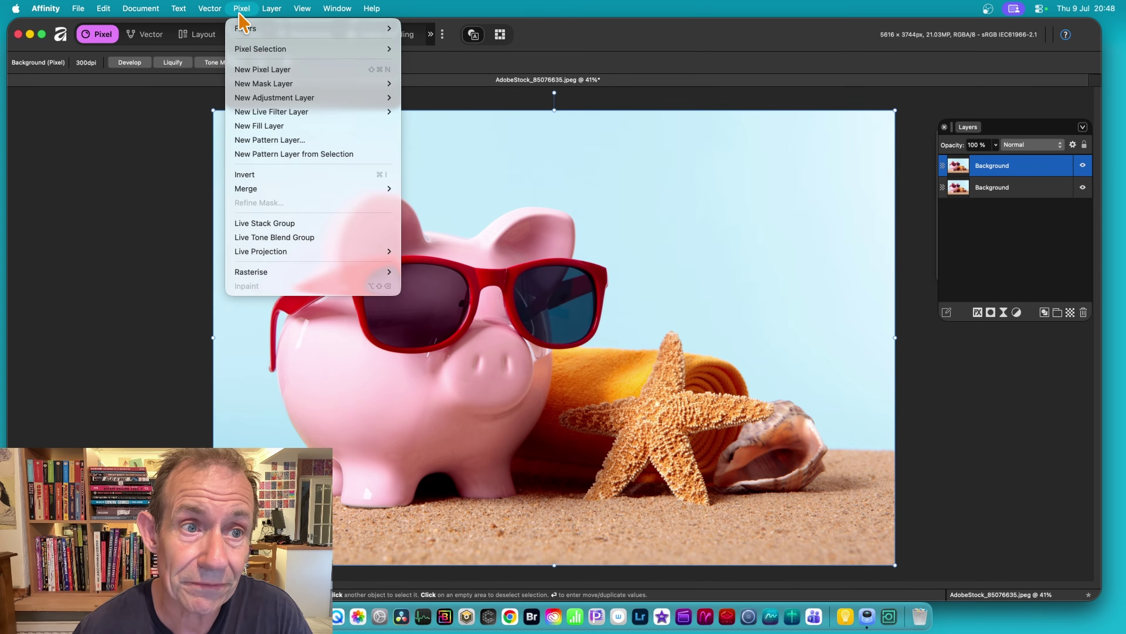
mouse_move(243, 34)
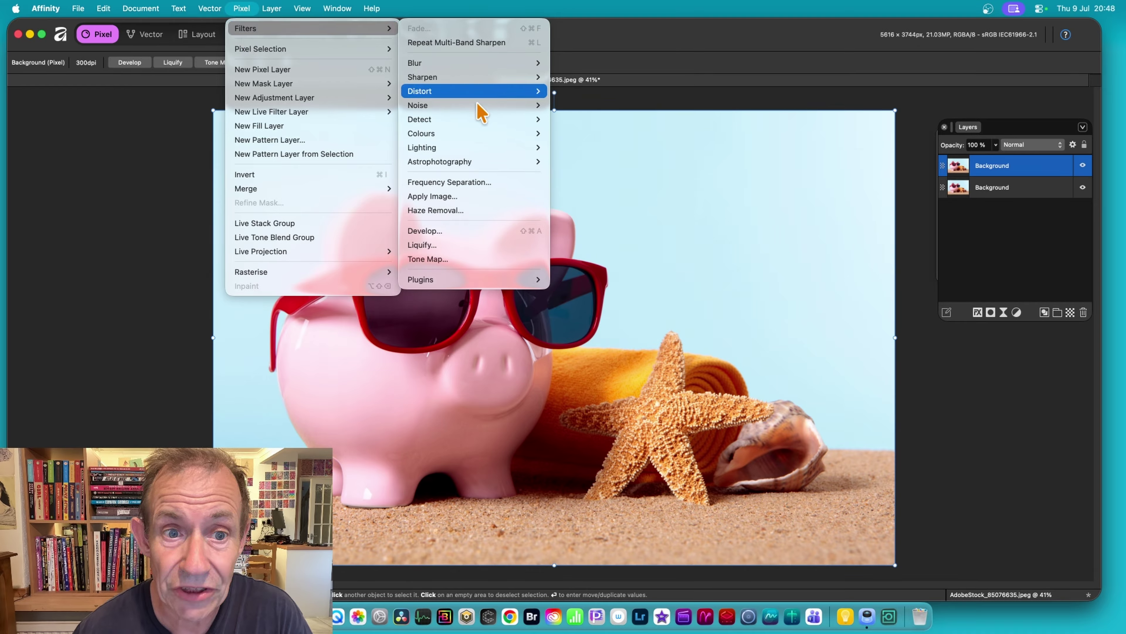
mouse_move(473, 133)
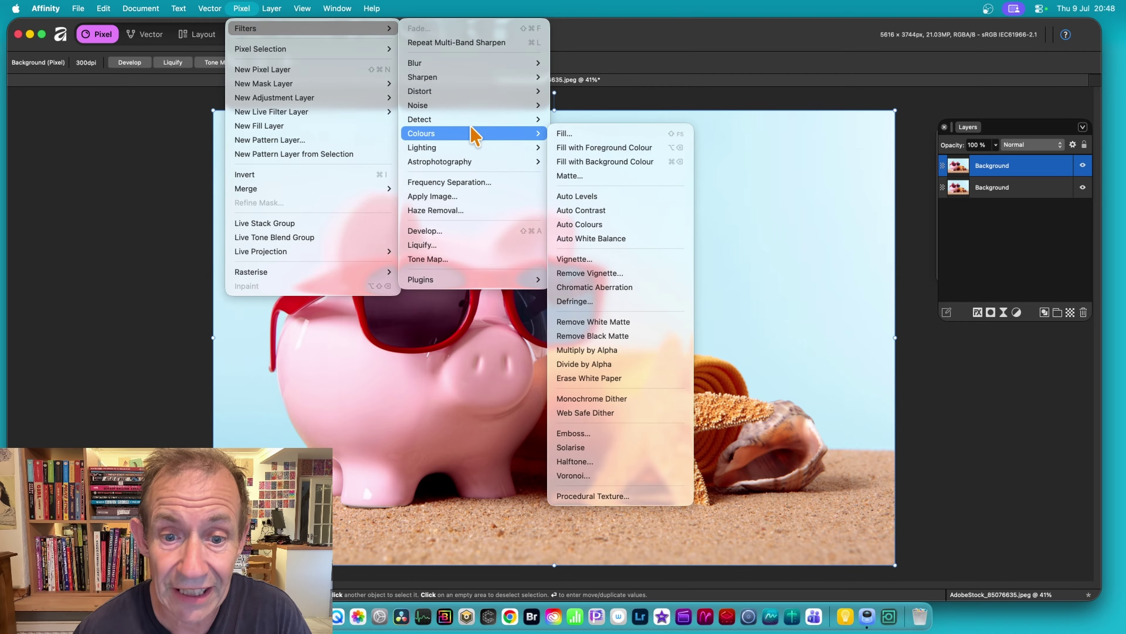
left_click(606, 439)
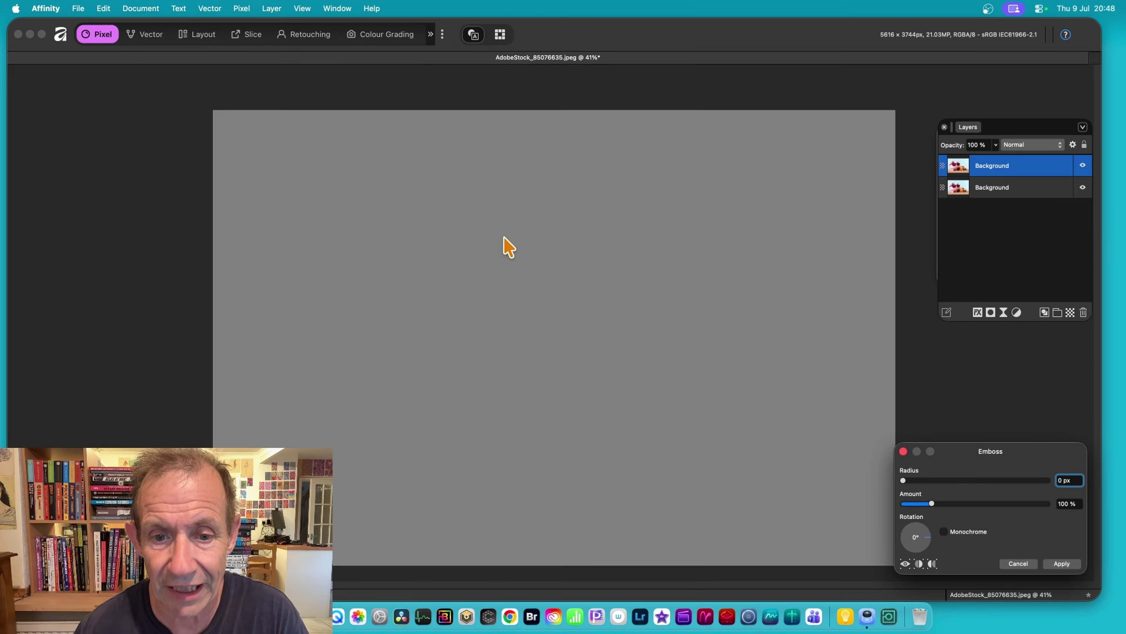
left_click_drag(550, 322, 619, 433)
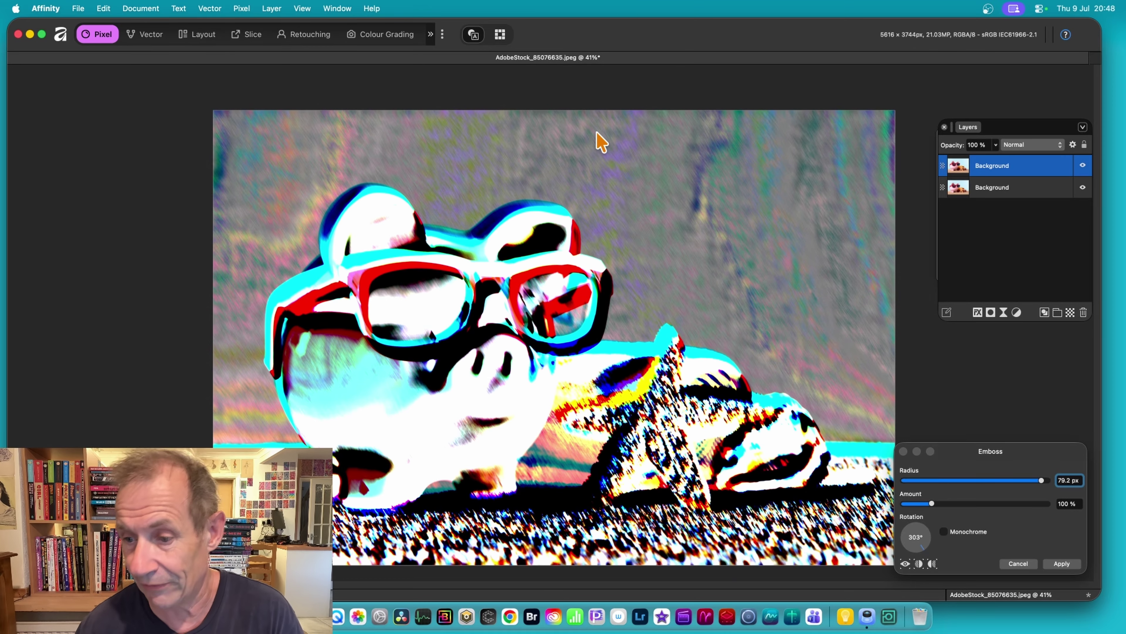
left_click_drag(1008, 446, 685, 256)
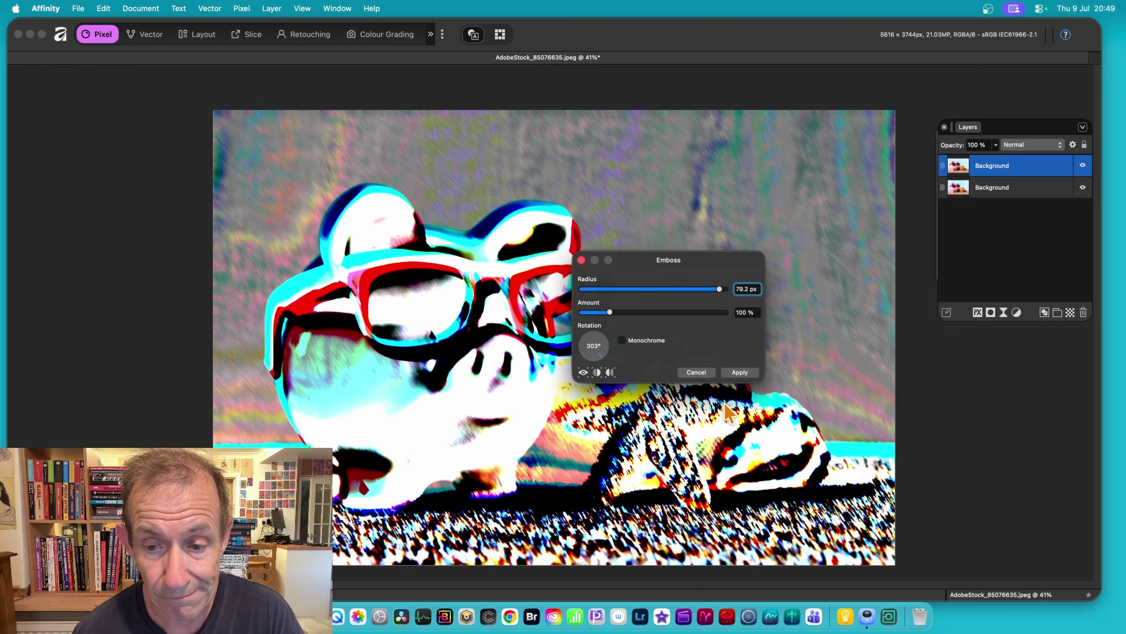
left_click(749, 374)
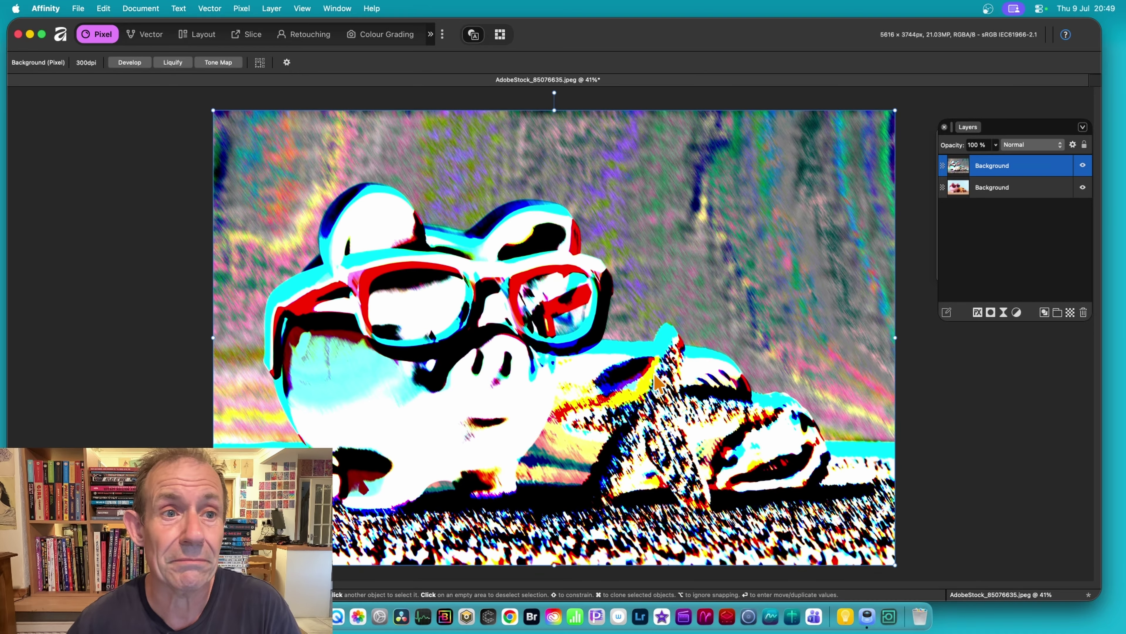
- Apply Multi Band Sharpen to the embossed layer using the Standard method, 2 px base radius, 8 bands, band range 5, contrast 1 and Hard Blend
left_click(241, 8)
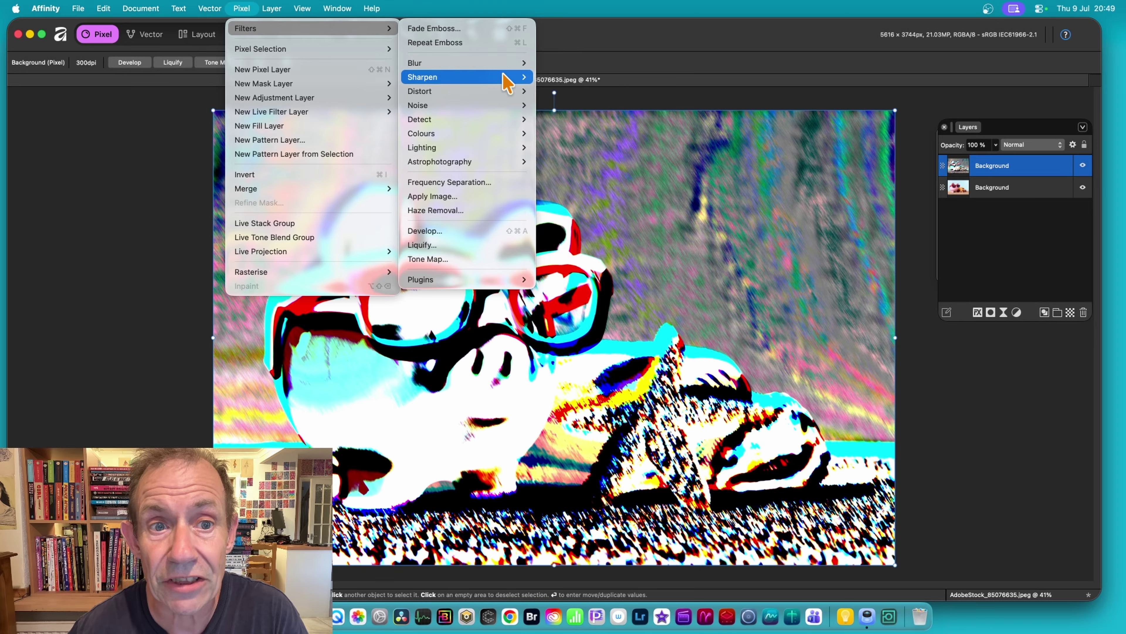
mouse_move(508, 82)
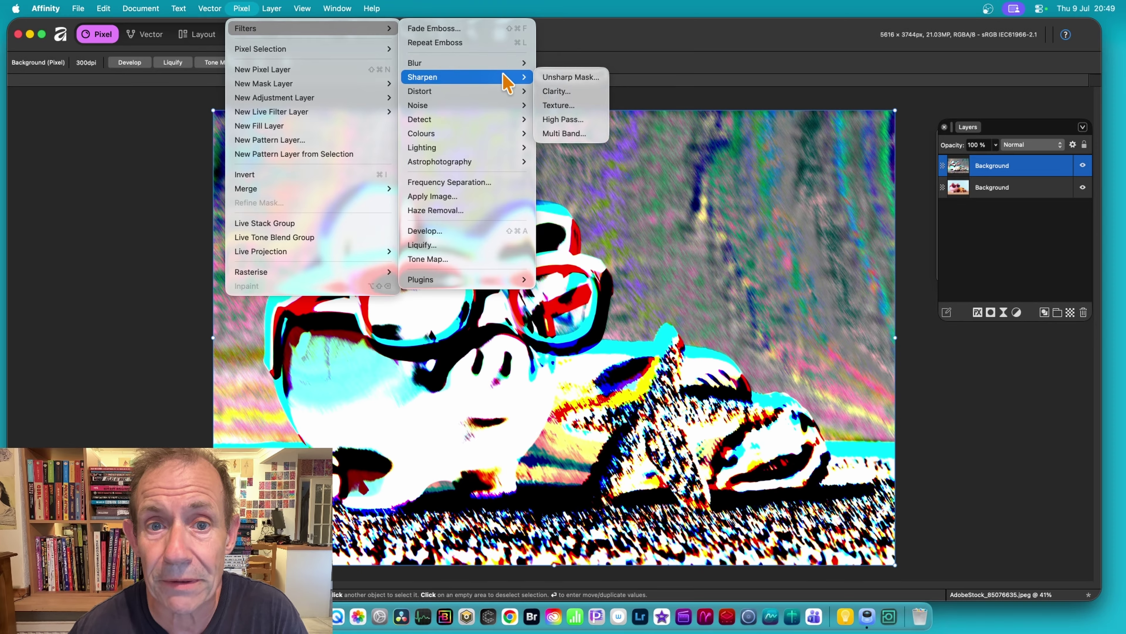
left_click(603, 133)
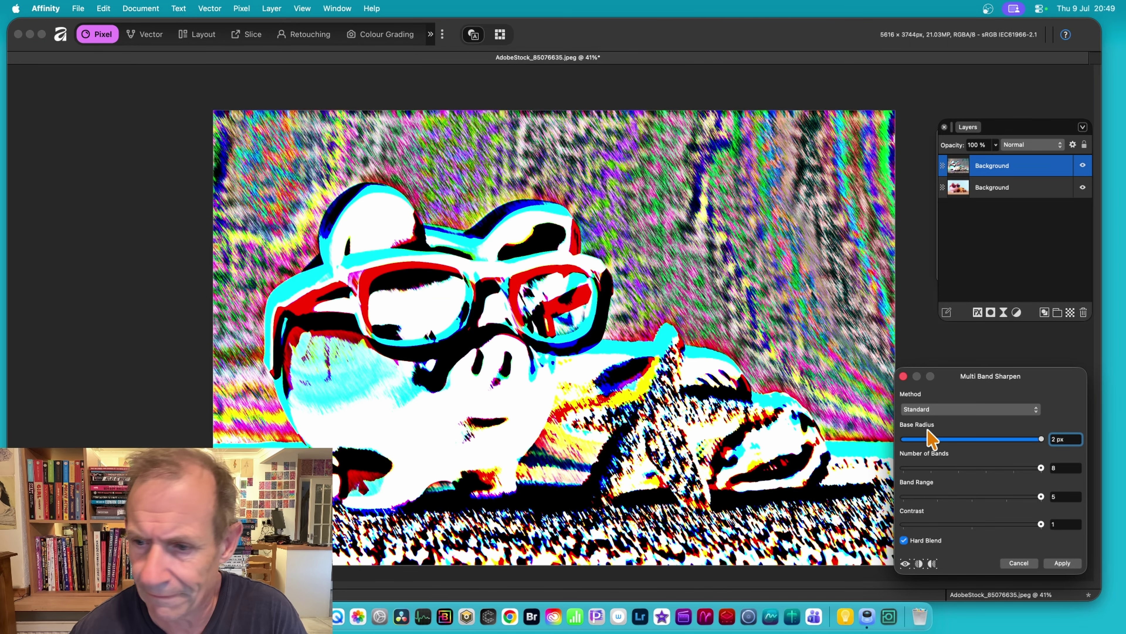
left_click_drag(991, 383, 796, 232)
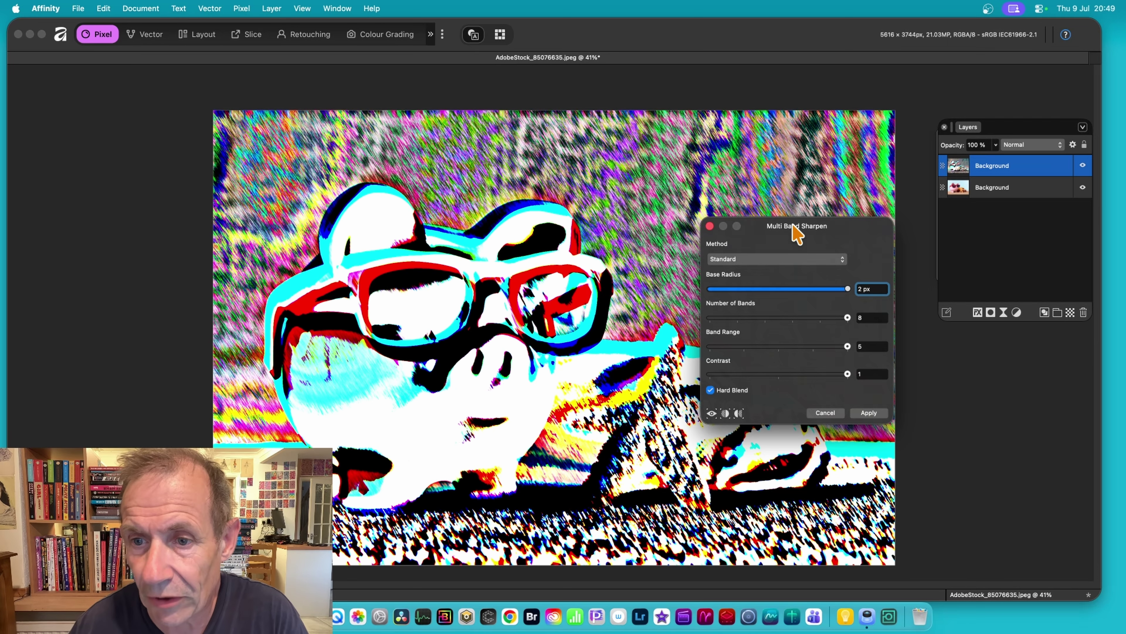
left_click_drag(794, 226, 795, 221)
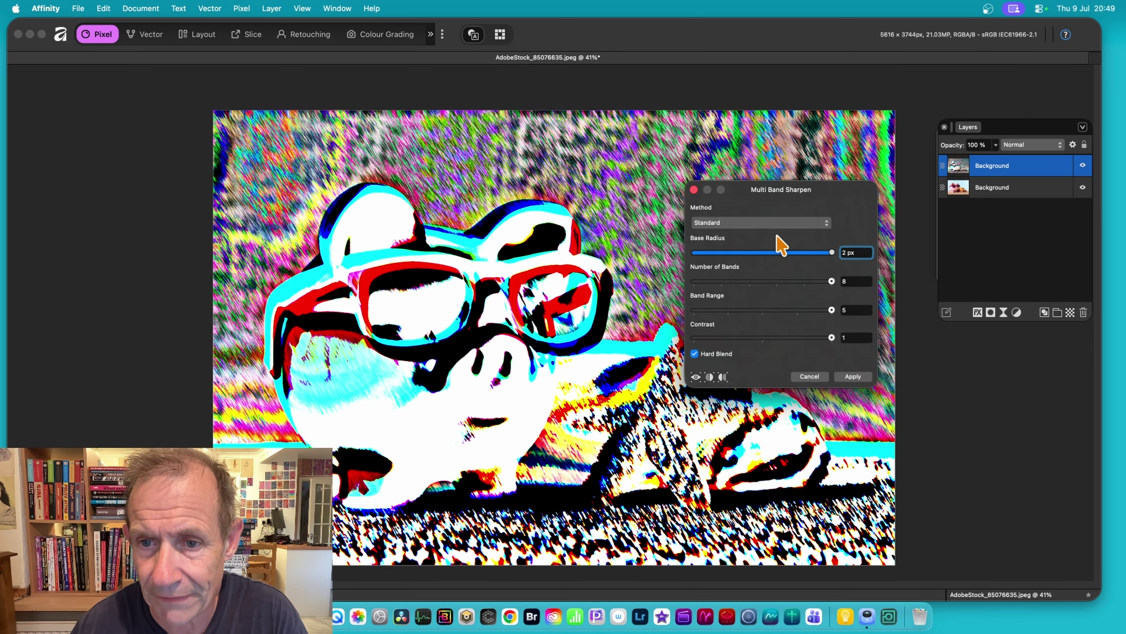
left_click(779, 232)
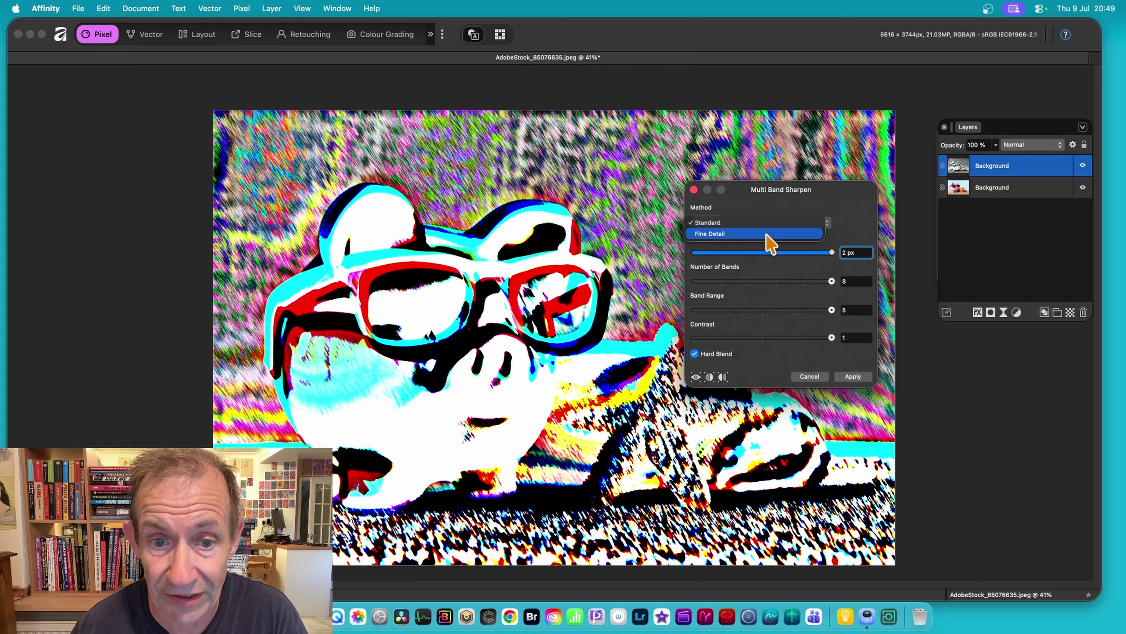
left_click(770, 235)
left_click(754, 223)
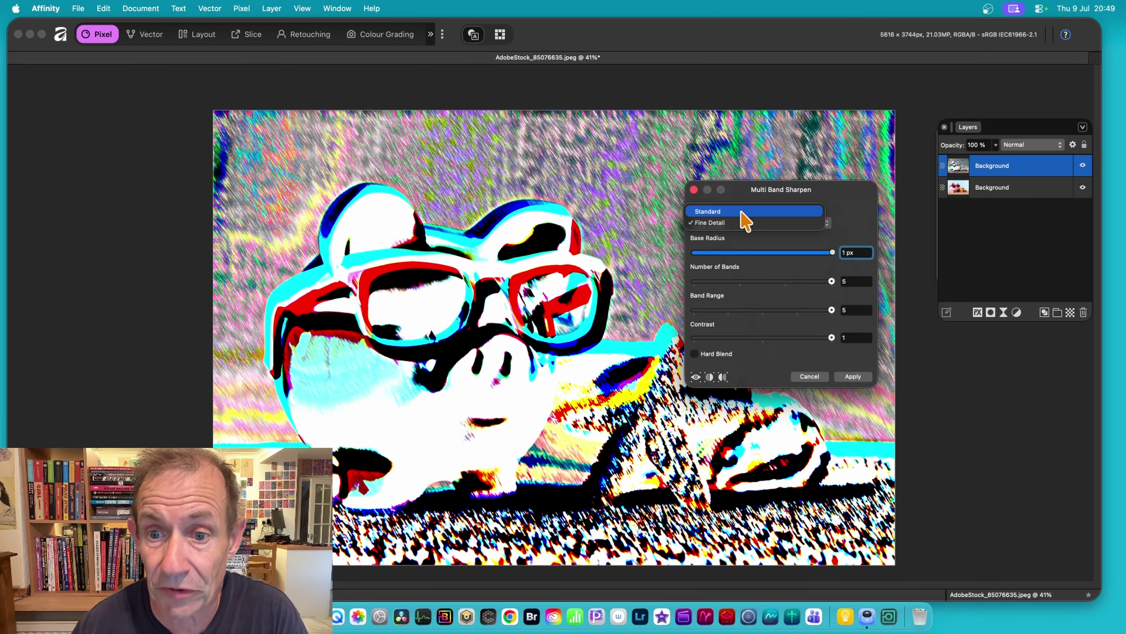
left_click(747, 209)
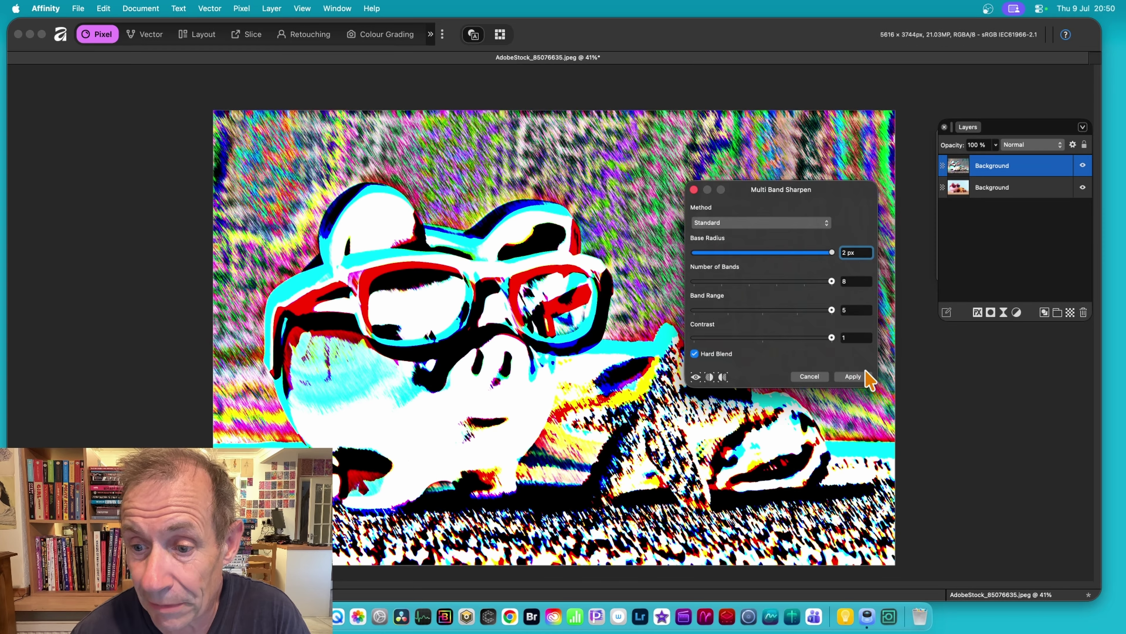
left_click(864, 376)
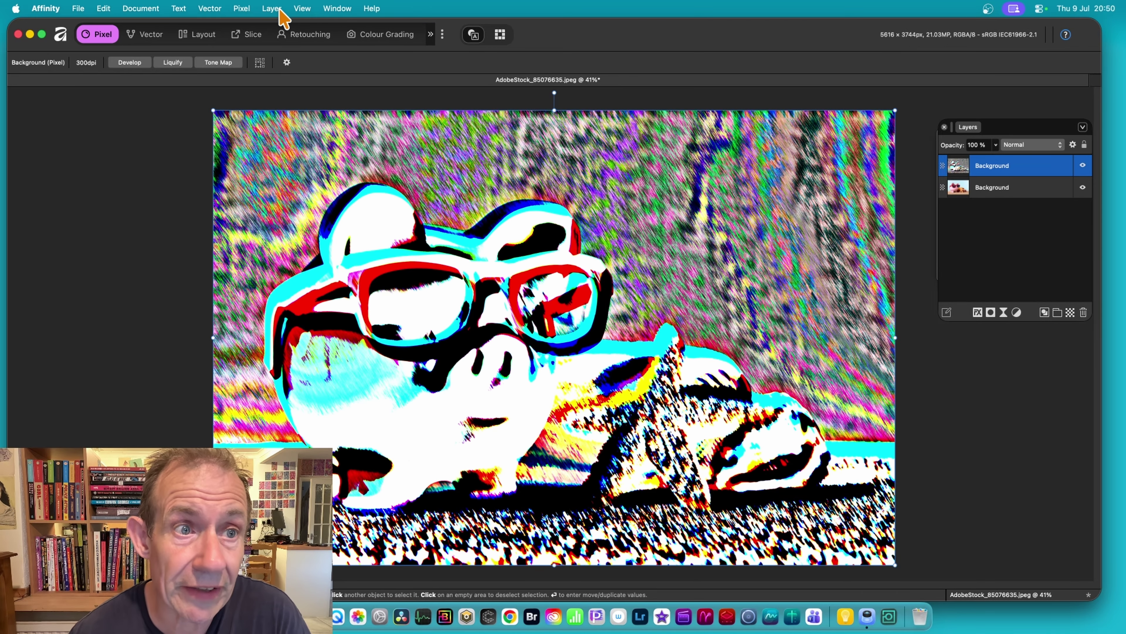
- Repeat the Multi-Band Sharpen filter on the embossed layer
left_click(242, 9)
mouse_move(310, 28)
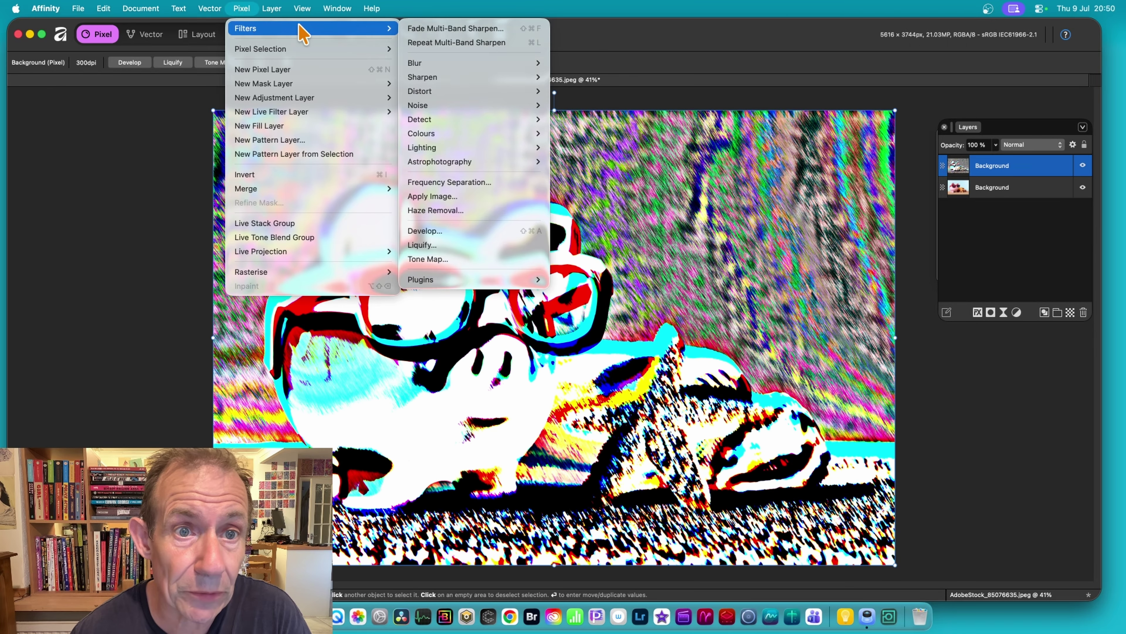
left_click(459, 43)
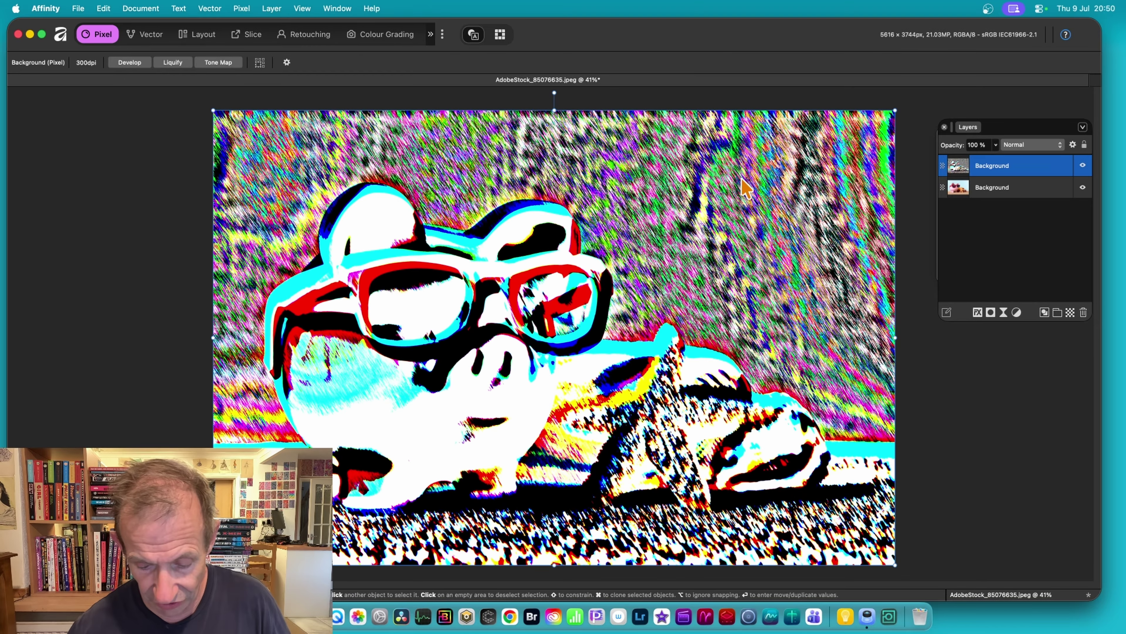
key("super+f")
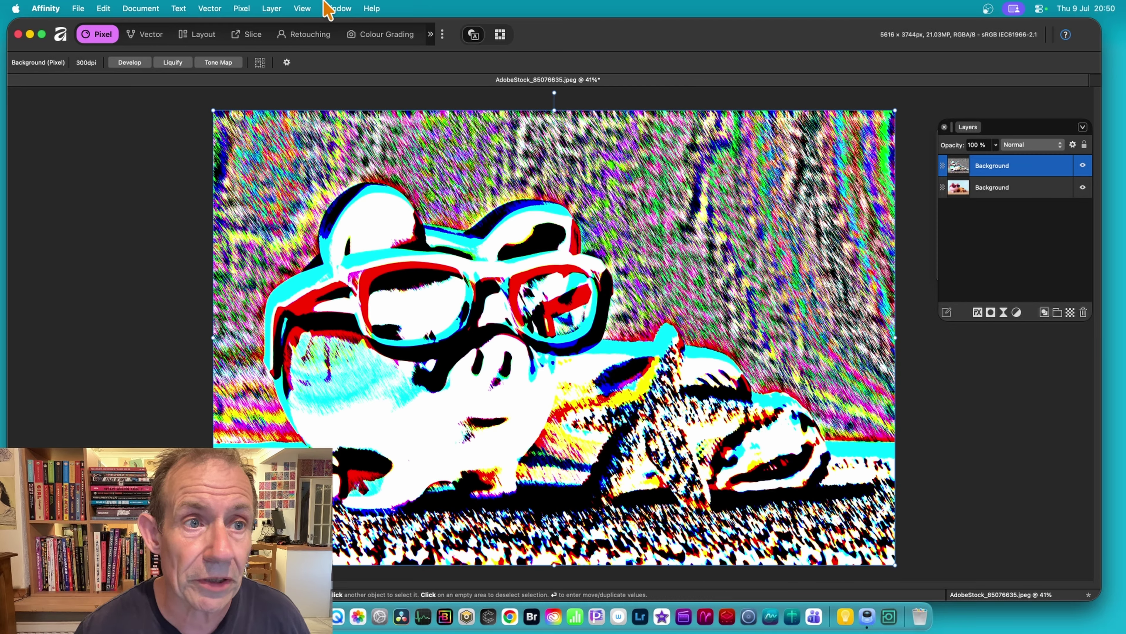
- Apply a Gaussian blur to the sharpened top layer
left_click(245, 9)
mouse_move(248, 29)
mouse_move(454, 58)
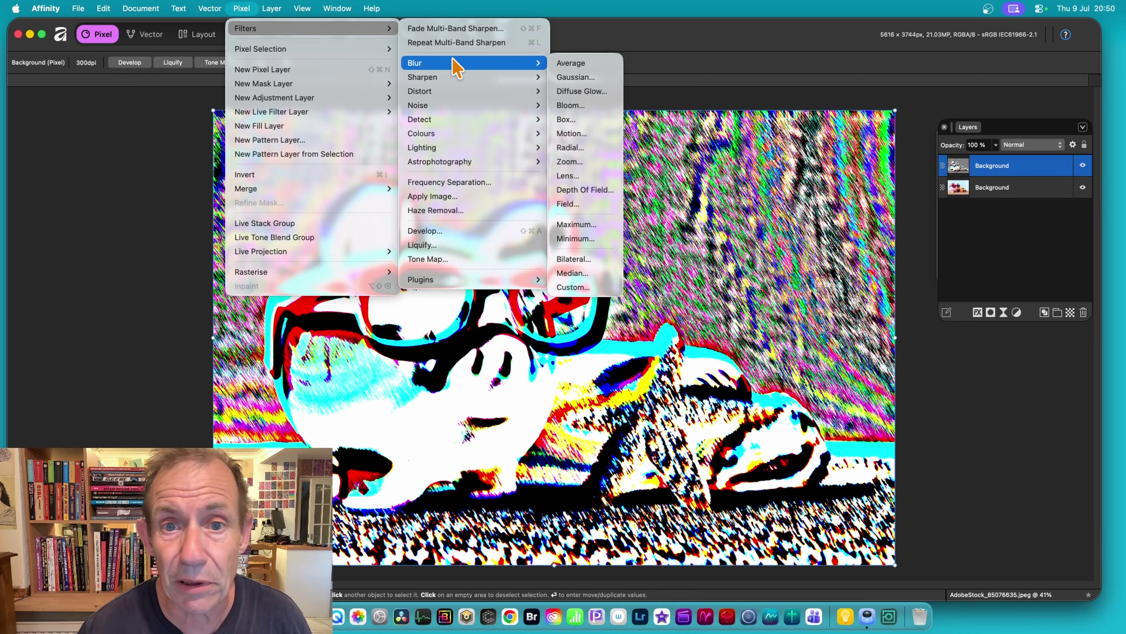
left_click(614, 79)
left_click_drag(988, 515, 667, 342)
left_click(741, 391)
- Sharpen the blurred layer with Multi Band Sharpen at Standard method, 2 px base radius, 8 bands, band range 5, contrast 1 and Hard Blend
left_click(242, 8)
left_click(566, 133)
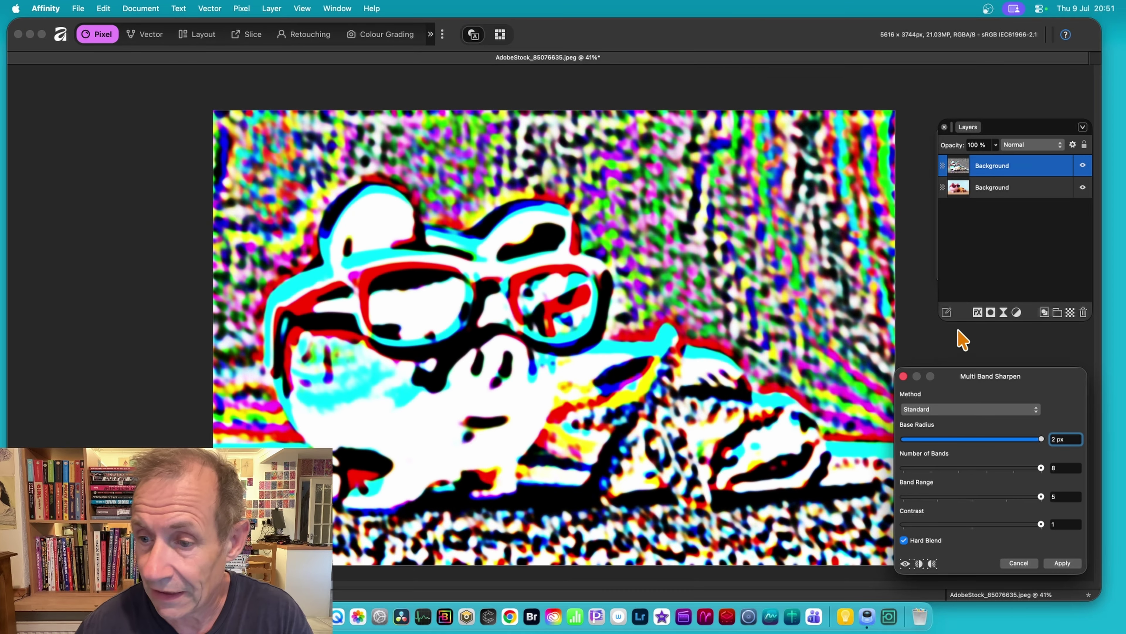
left_click_drag(988, 383, 862, 244)
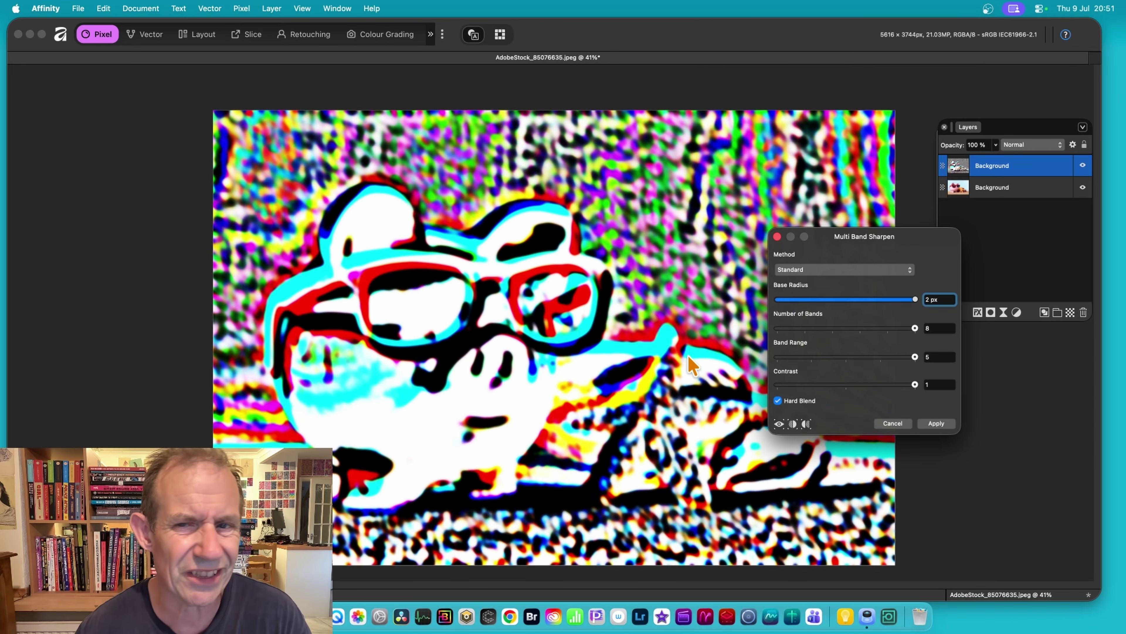
left_click_drag(842, 236, 930, 193)
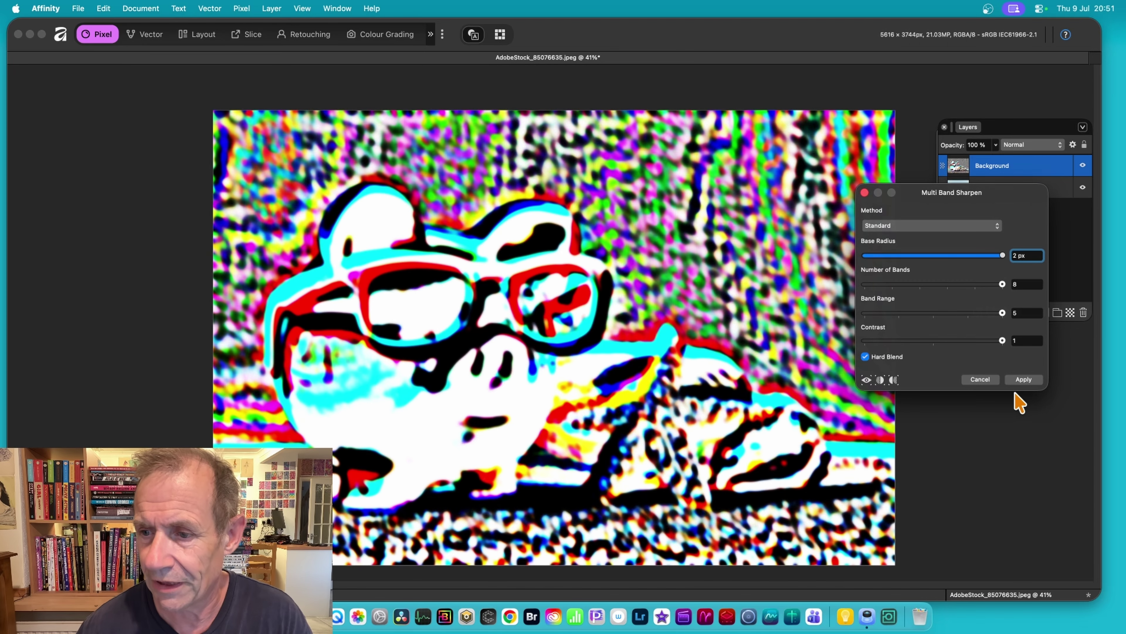
left_click(1028, 379)
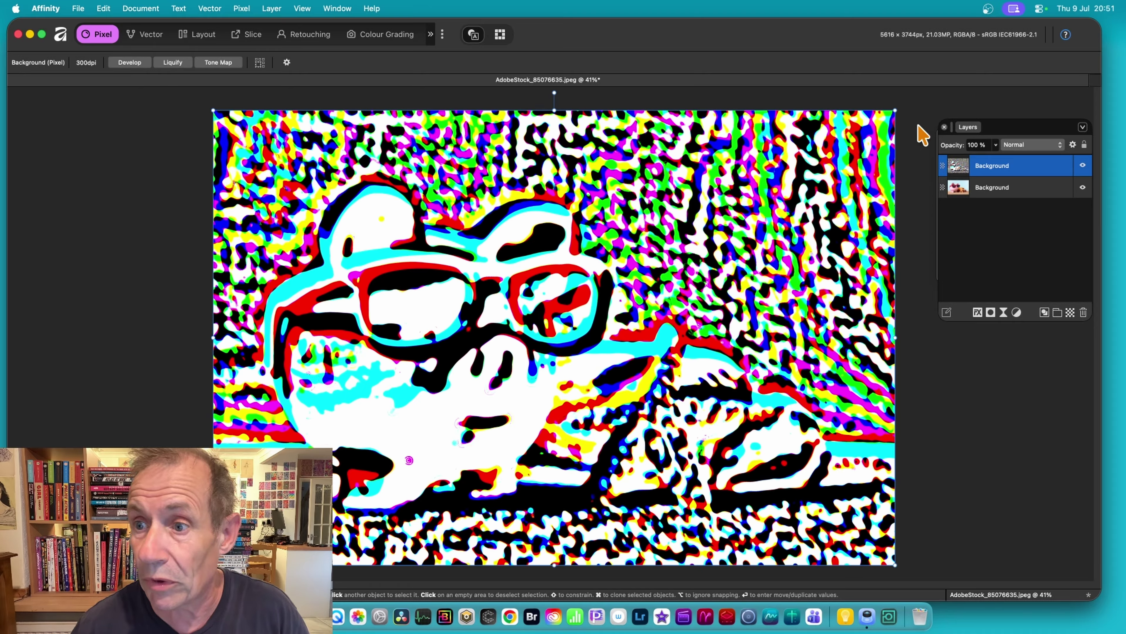
- Try the Linear Burn, Colour Dodge and Lighter Colour blend modes on the top layer
left_click(1026, 148)
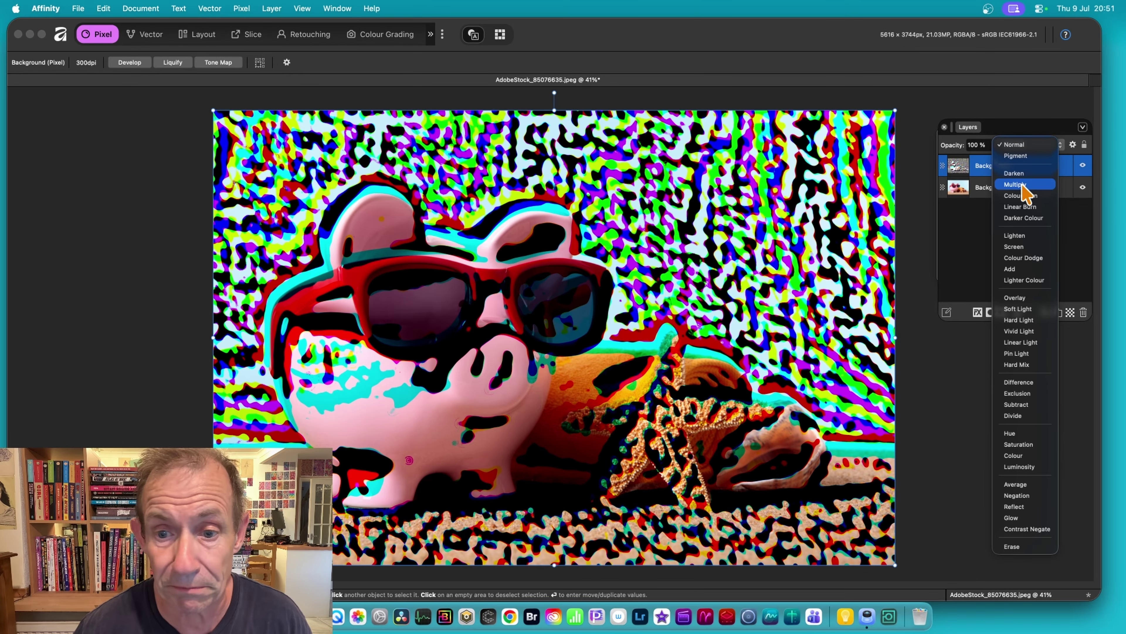
left_click(1025, 206)
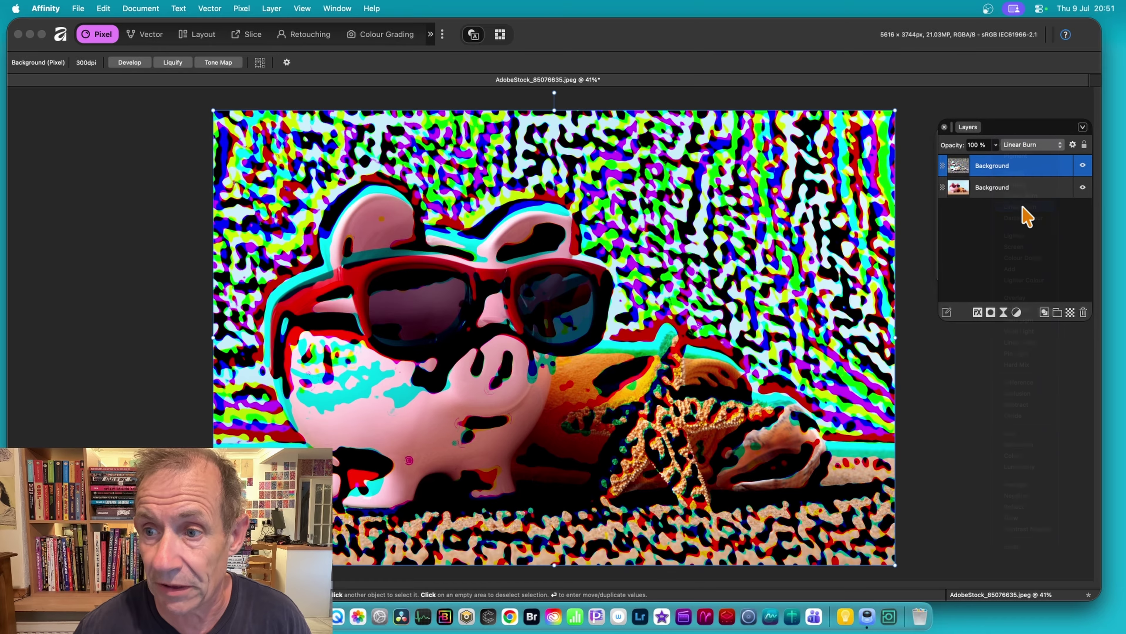
left_click(1029, 145)
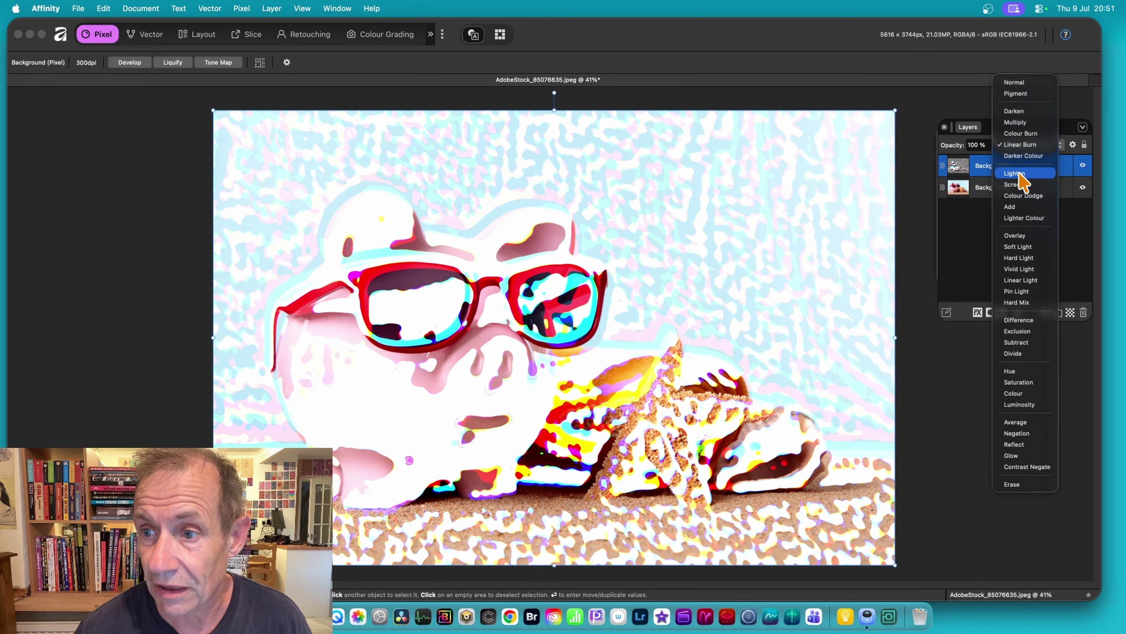
left_click(1020, 196)
left_click(1037, 146)
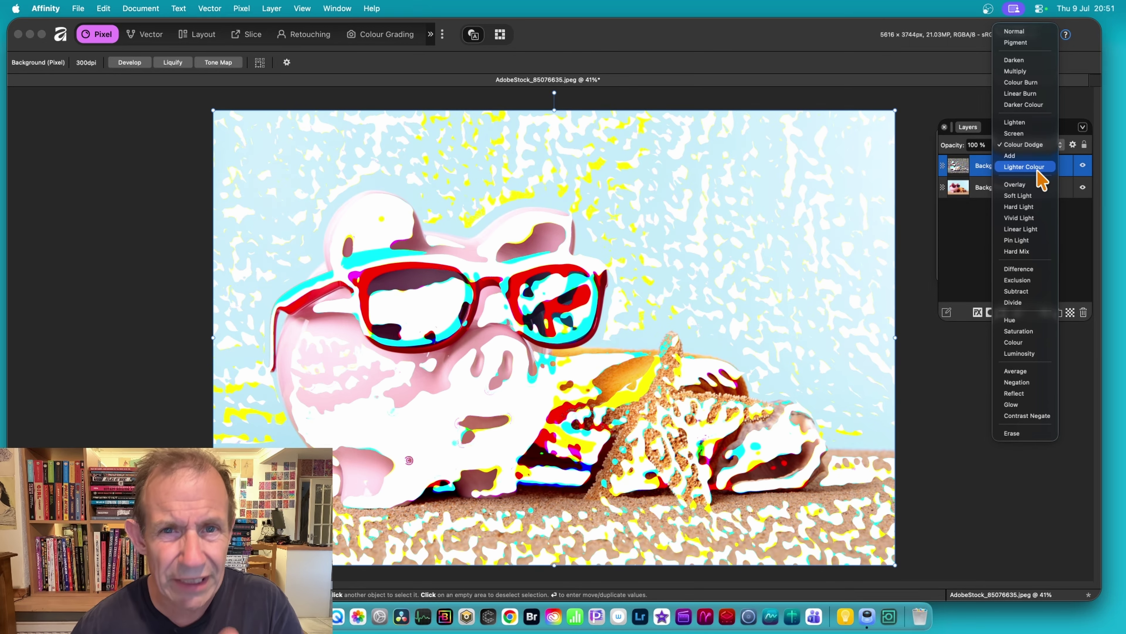
left_click(1038, 168)
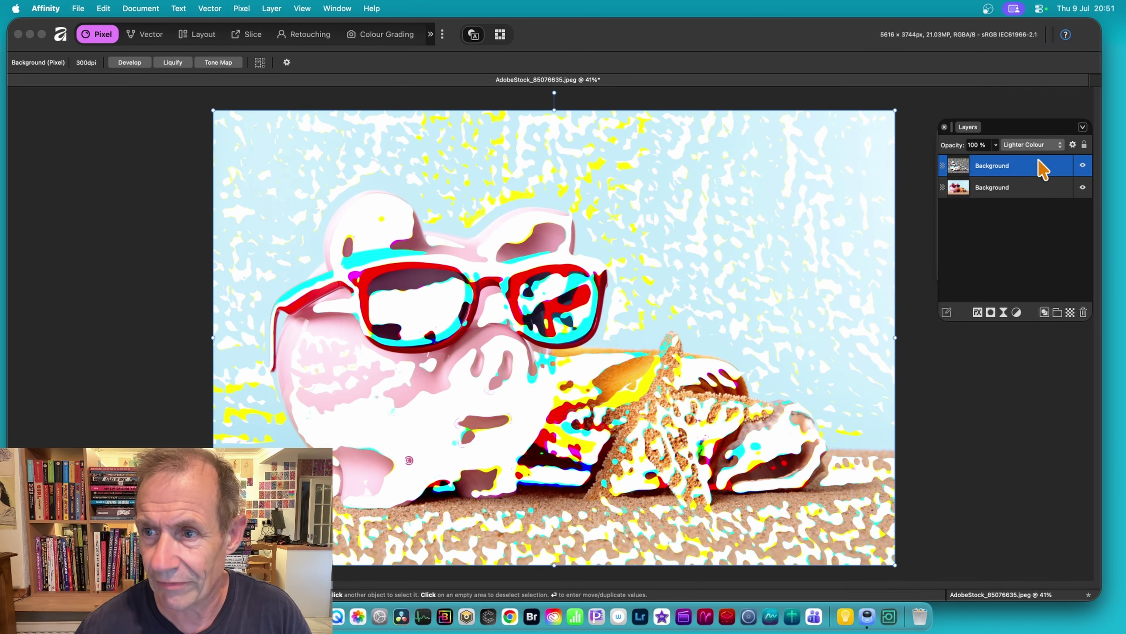
- Set the top layer's blend mode to Colour and select both Background layers
left_click(1037, 145)
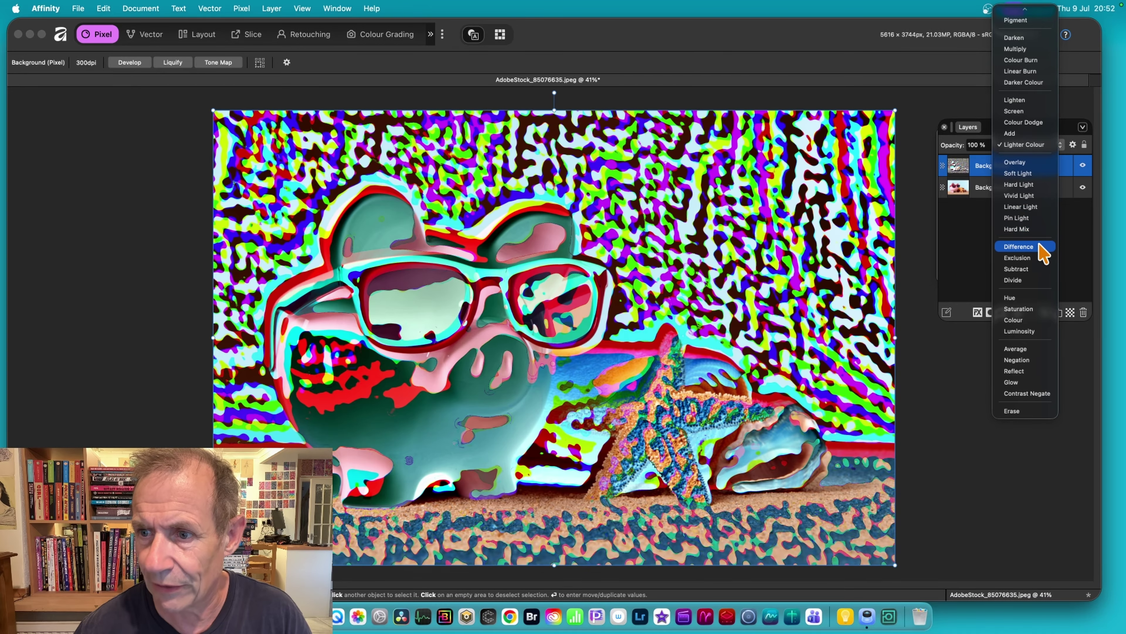
left_click(1014, 319)
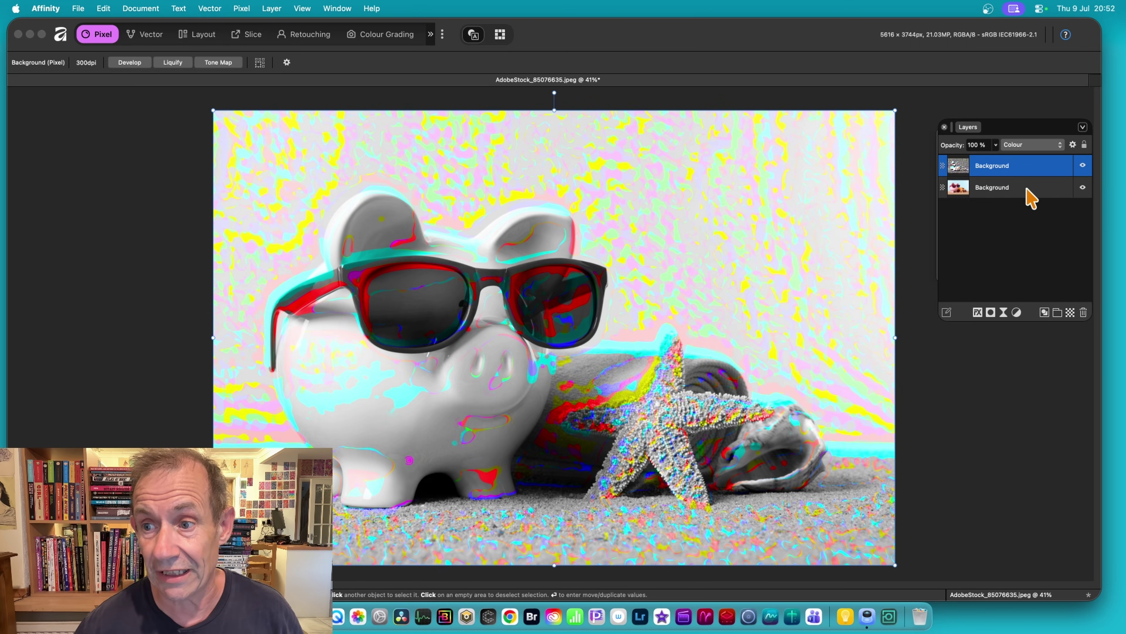
left_click(1038, 187, "shift")
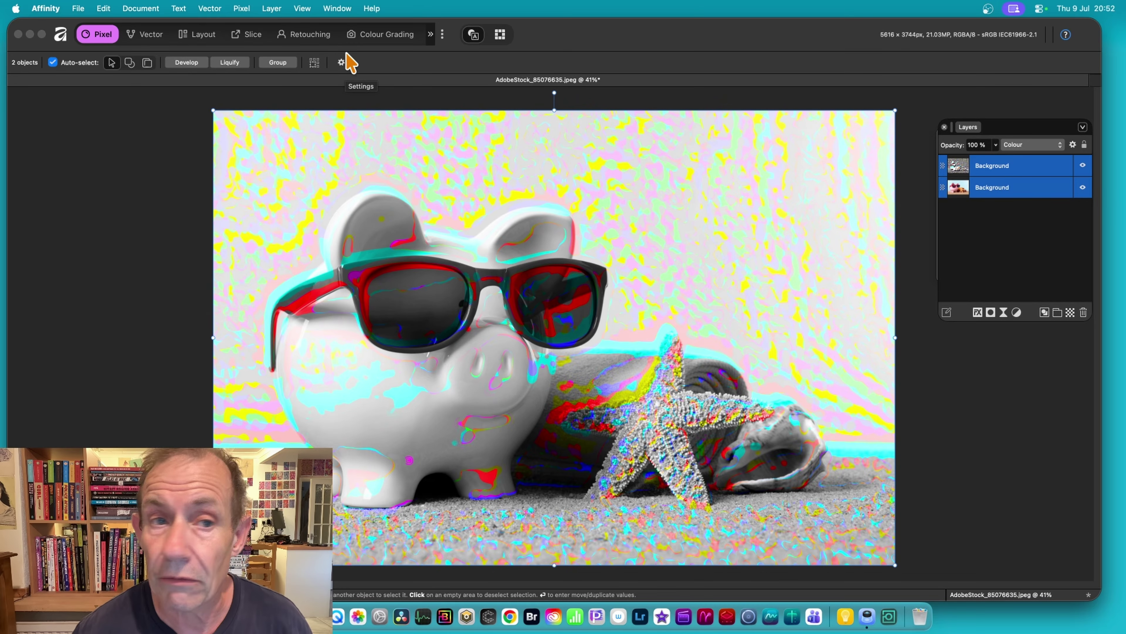
- Merge the two selected Background layers into one and apply Multi-Band Sharpen to the merged layer
right_click(1006, 171)
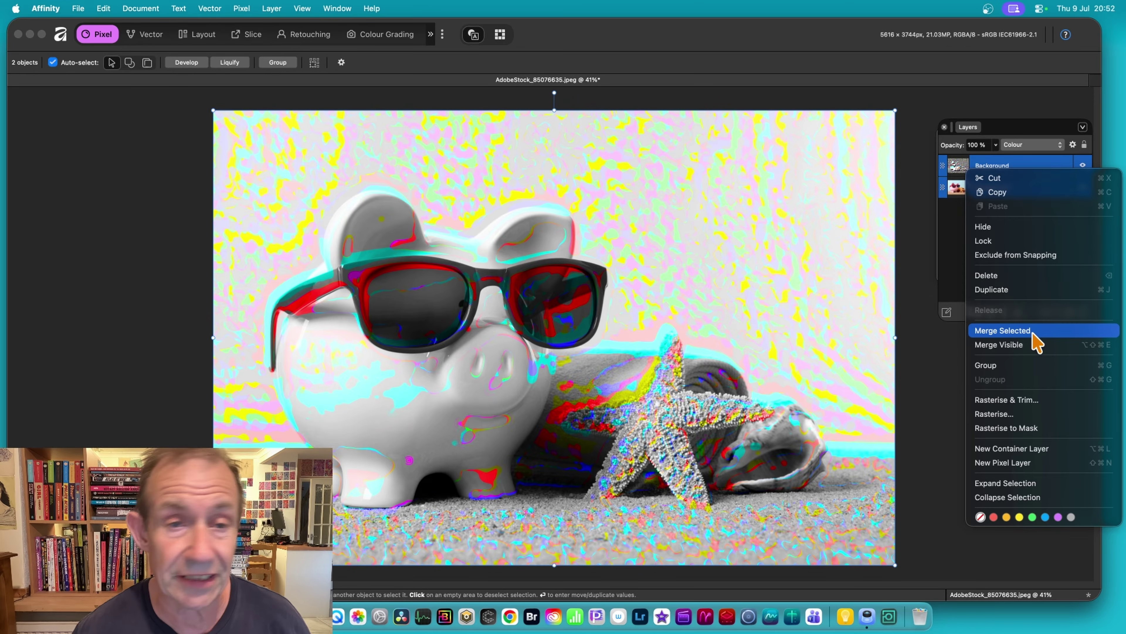
left_click(1015, 330)
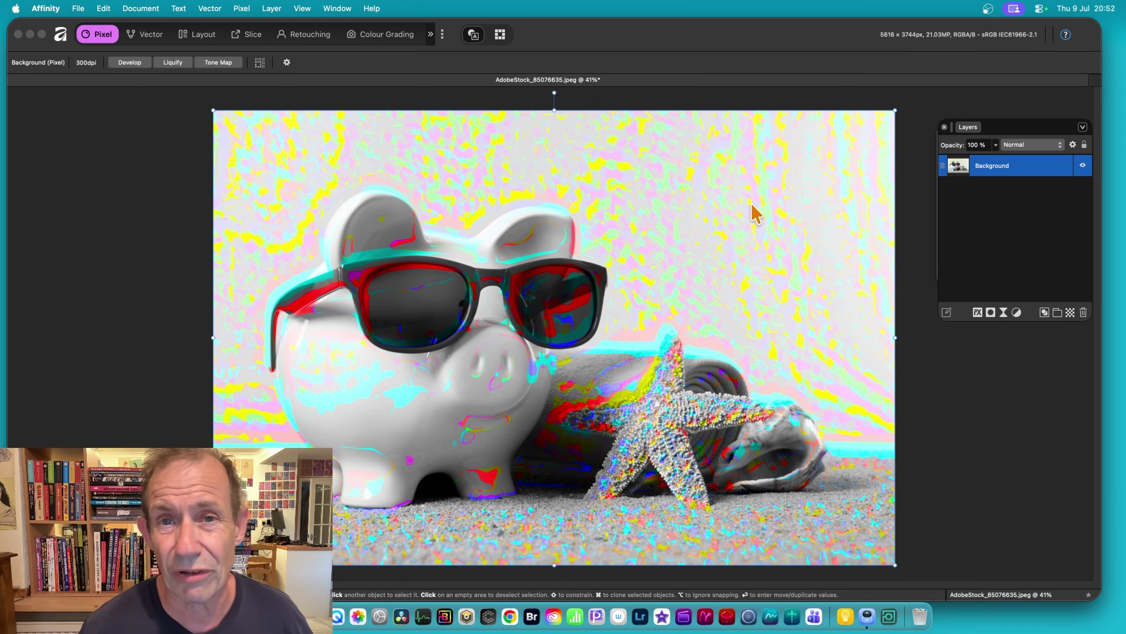
left_click(242, 9)
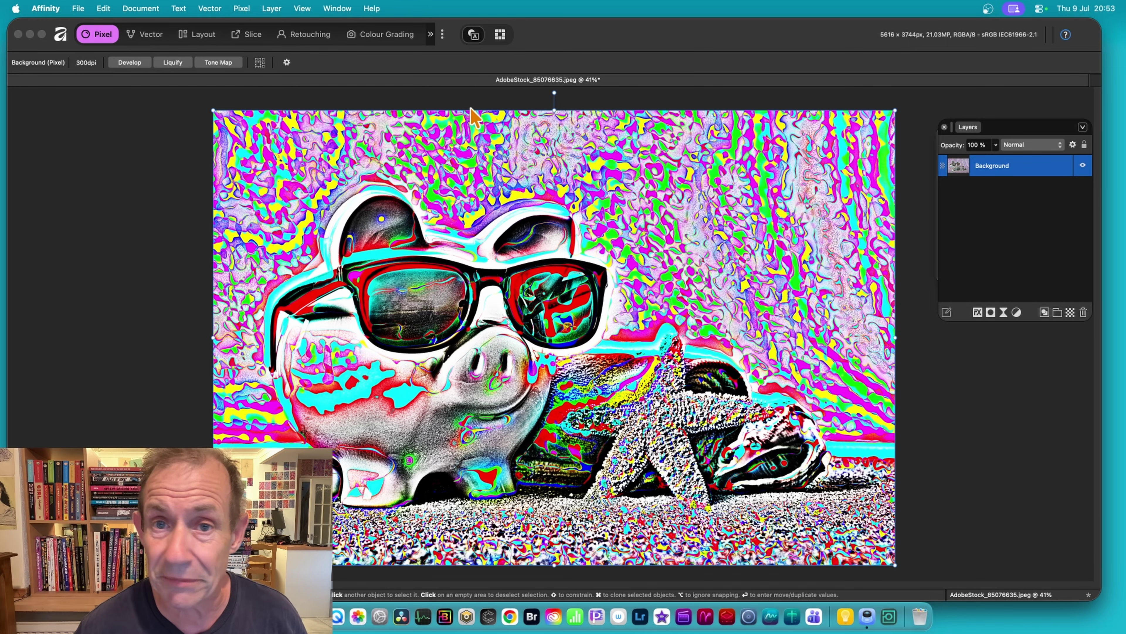
- Apply the Auto Levels colour filter to the merged Background layer
left_click(240, 6)
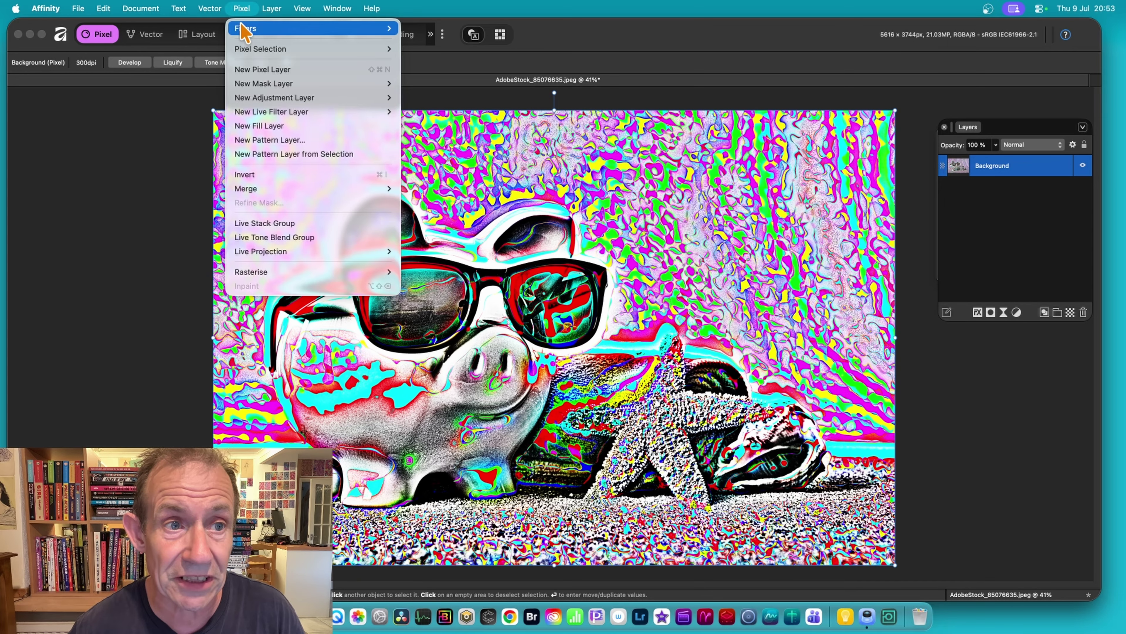
mouse_move(311, 28)
mouse_move(443, 133)
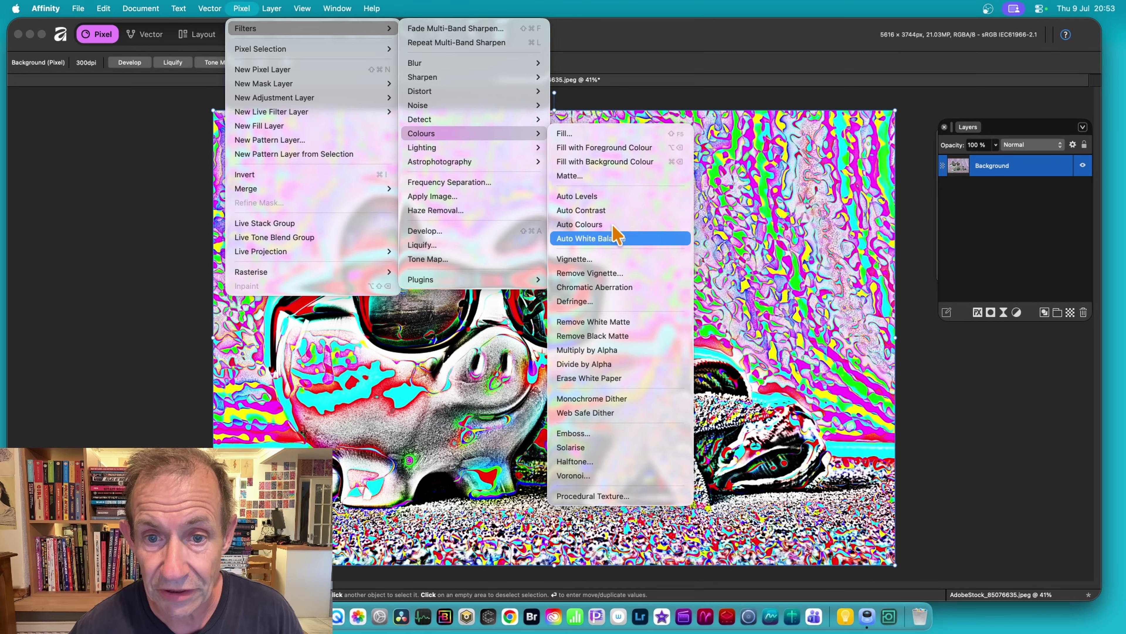
left_click(614, 197)
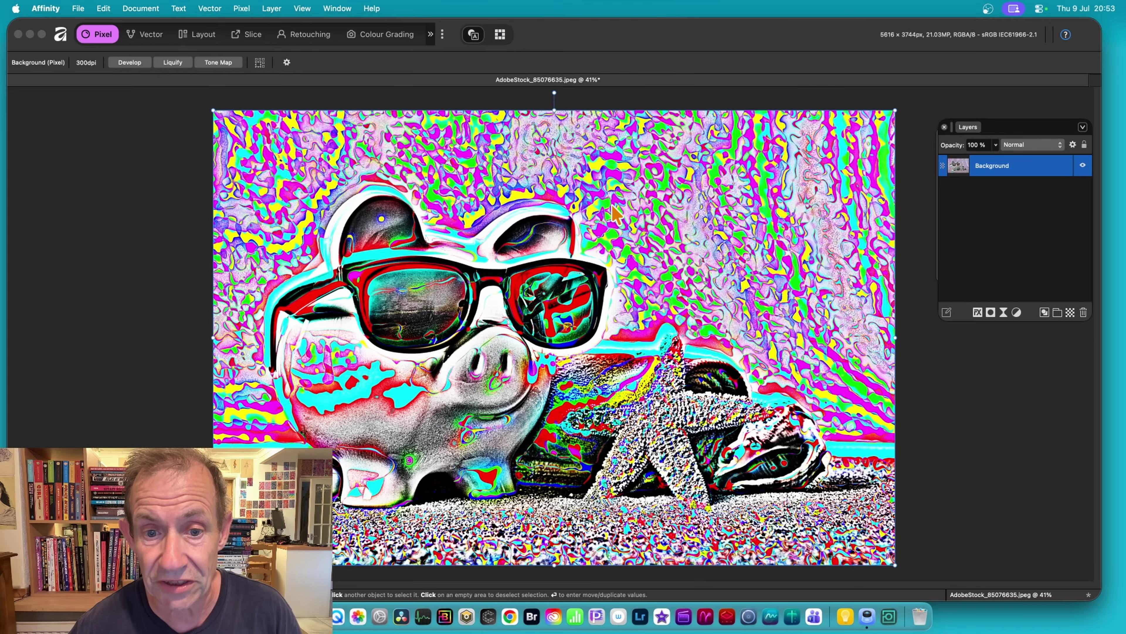